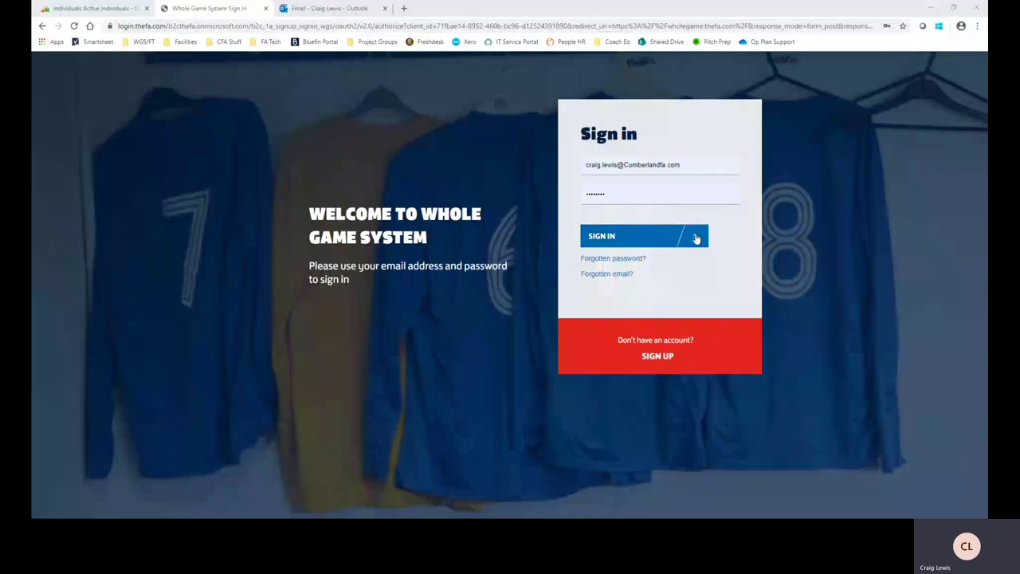
# Step: Sign in to Whole Game System with the account e-mail and password
pyautogui.click(448, 251)
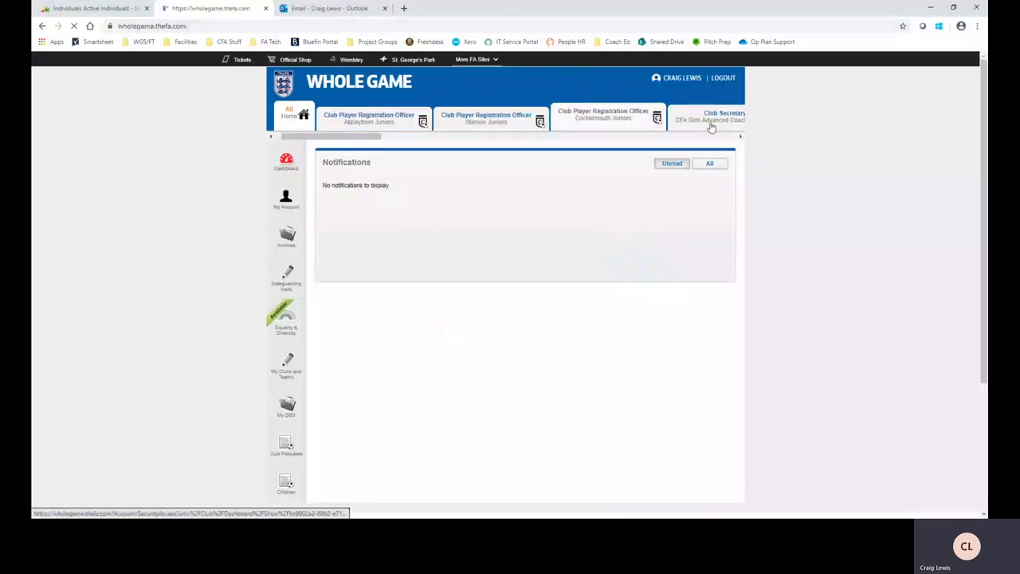
# Step: Switch to the Club Secretary (Assistant) role for Cumberland FA
pyautogui.moveTo(359, 141); pyautogui.dragTo(490, 130)
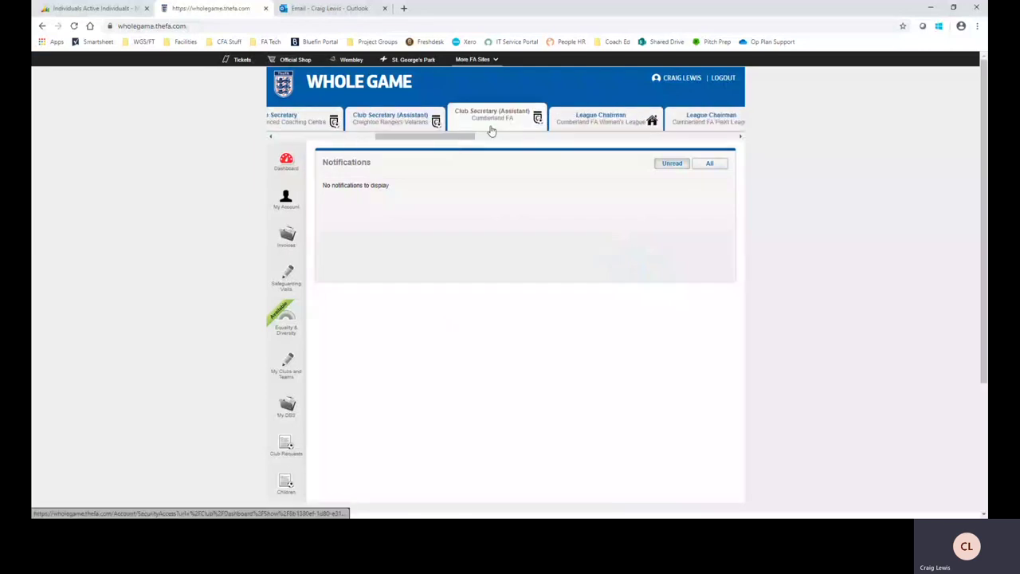
pyautogui.click(493, 115)
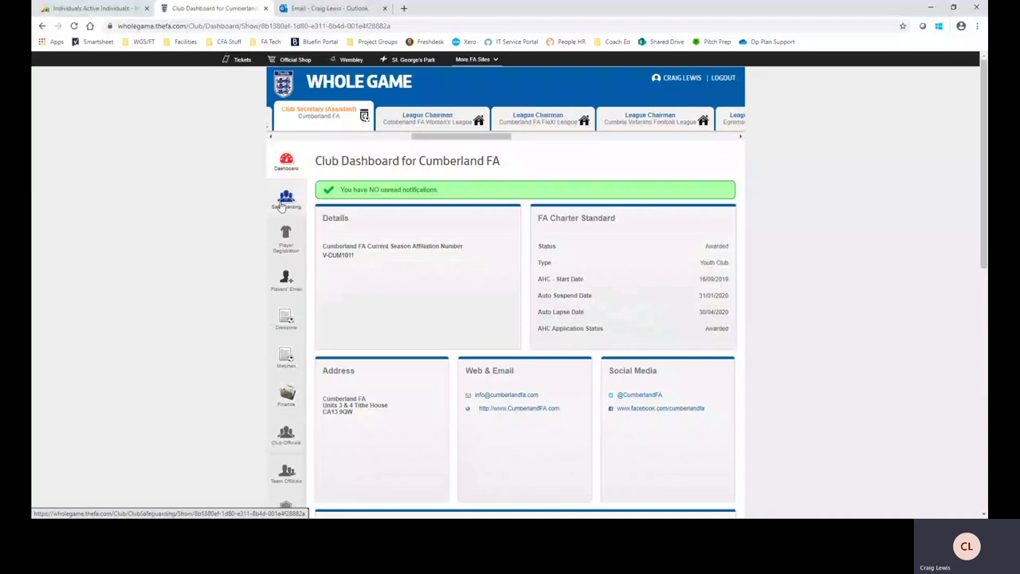
# Step: List the club's registered players for the 2020 - 2021 season in Player Registration
pyautogui.click(280, 206)
pyautogui.scroll(-2, 281, 205)
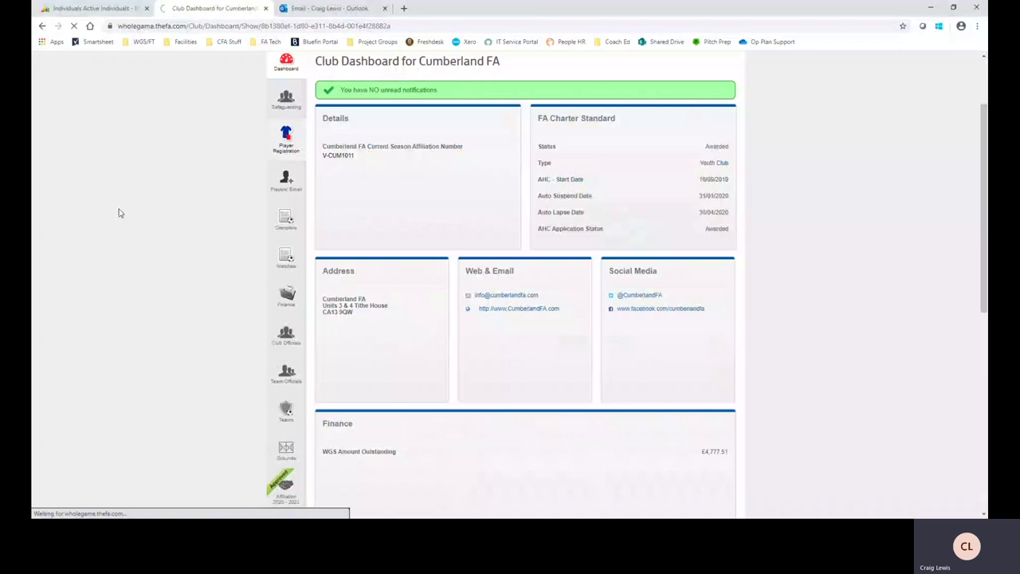
pyautogui.click(360, 90)
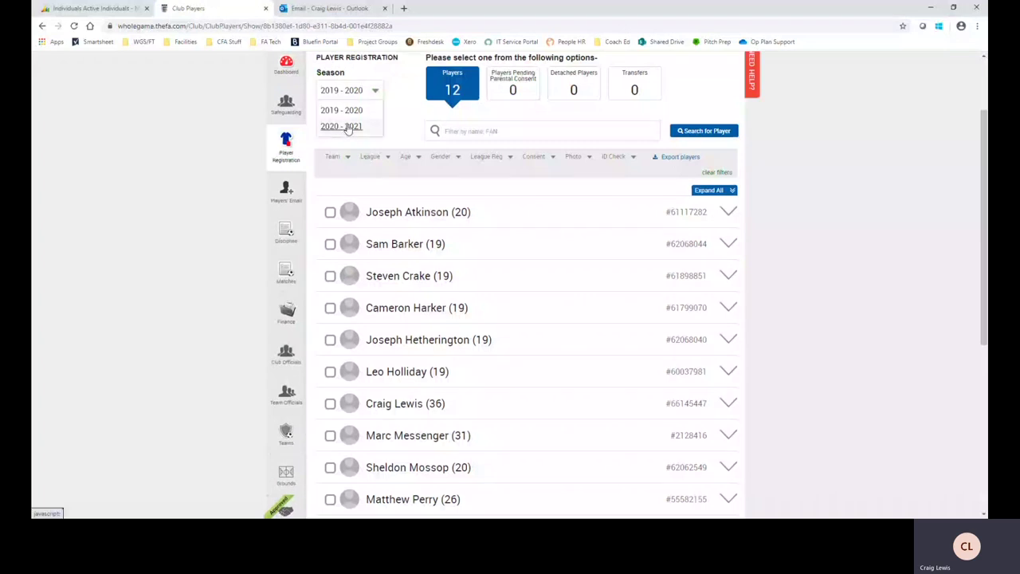
pyautogui.click(344, 128)
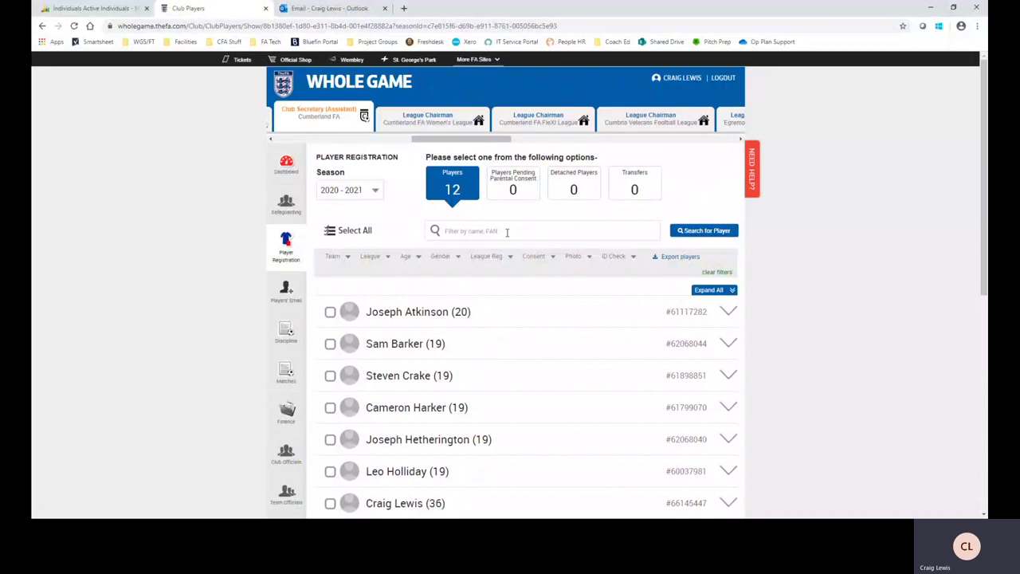
pyautogui.click(507, 231)
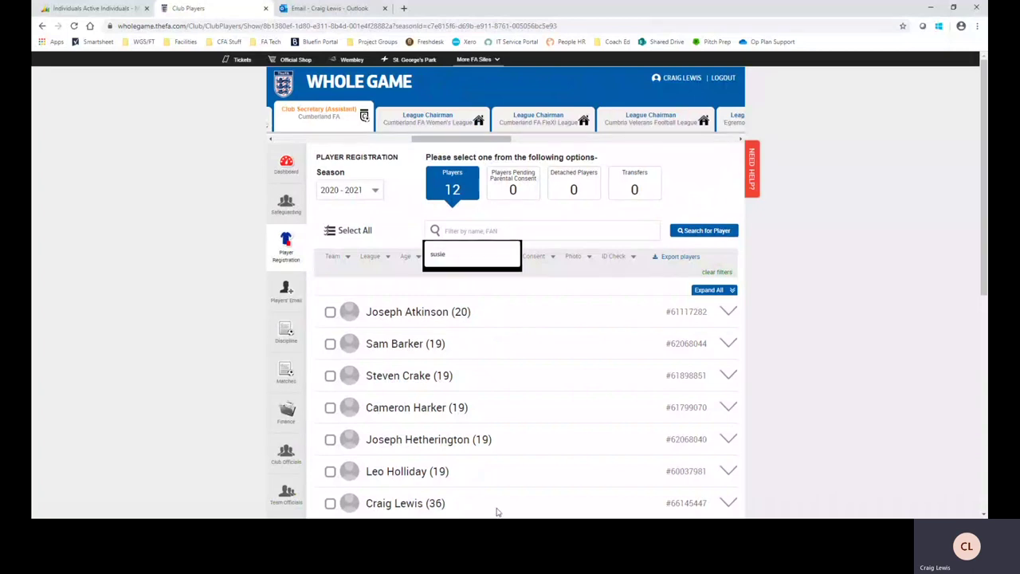
# Step: Filter the list by the player's name and expand their entry to check consent and county
pyautogui.scroll(-1, 496, 512)
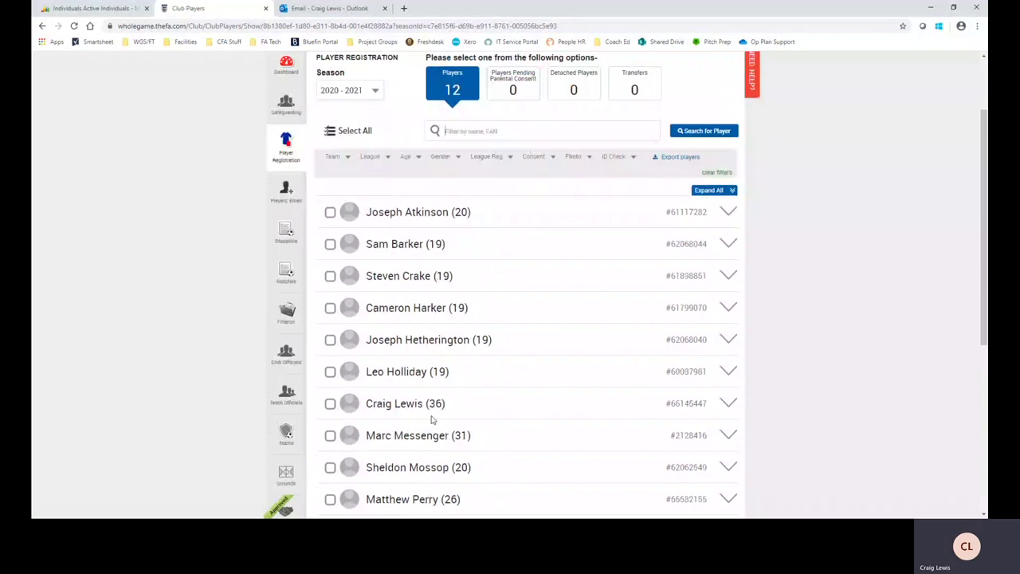
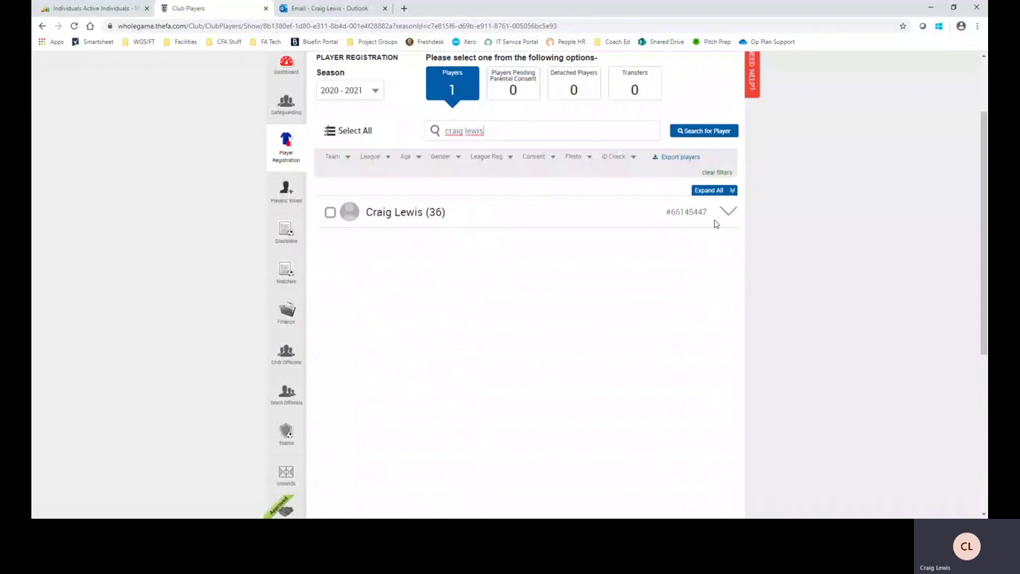
pyautogui.moveTo(437, 213)
pyautogui.click(728, 212)
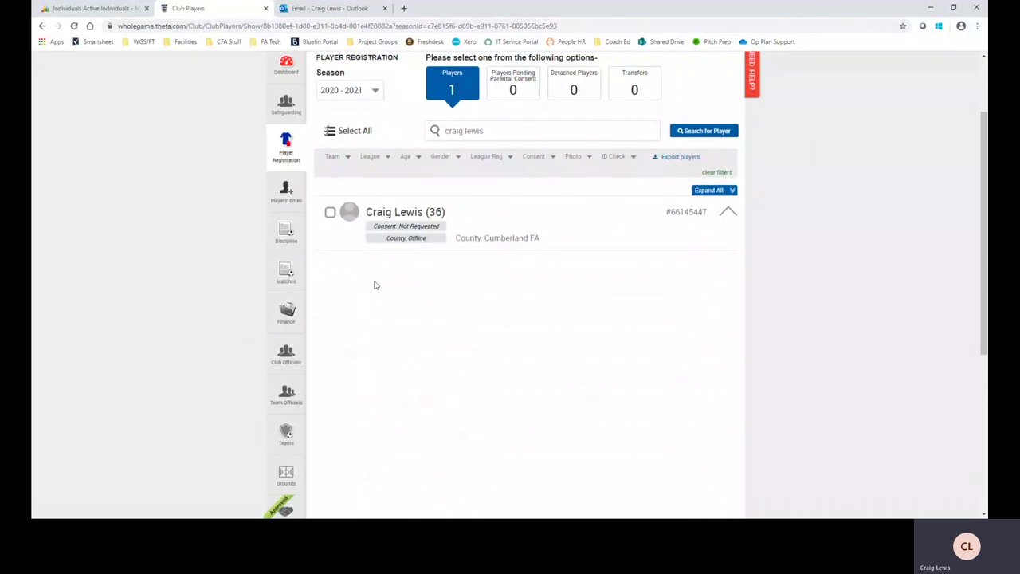
# Step: Review the player's details page, then bring up the Edit Player form
pyautogui.click(401, 213)
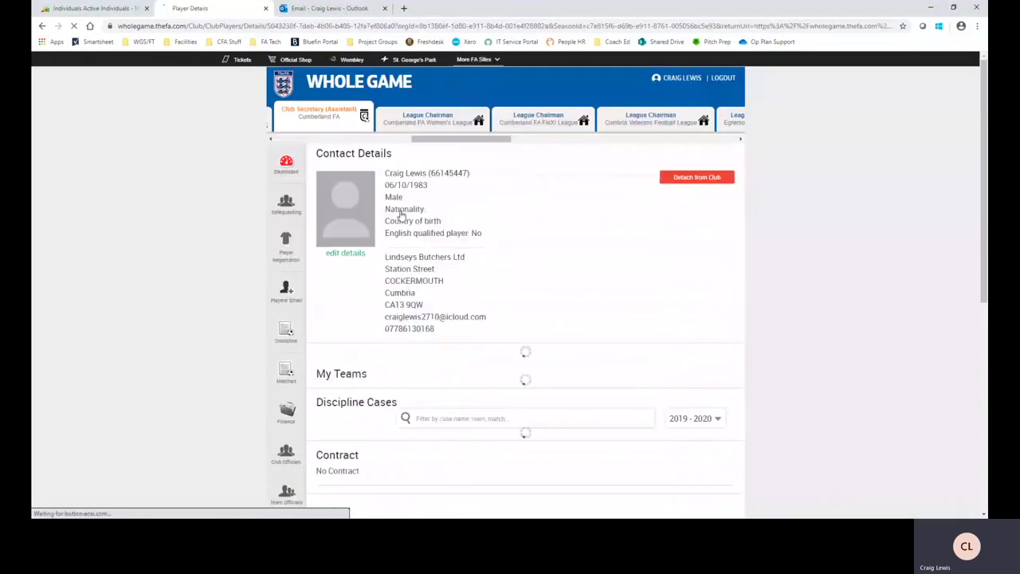
pyautogui.scroll(-3, 520, 259)
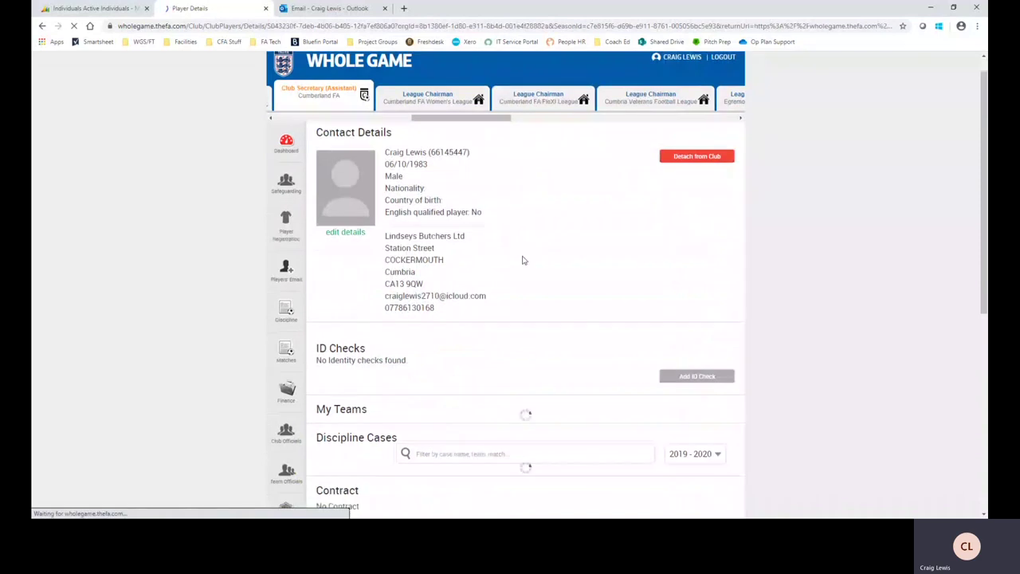
pyautogui.scroll(-2, 516, 247)
pyautogui.scroll(-1, 517, 241)
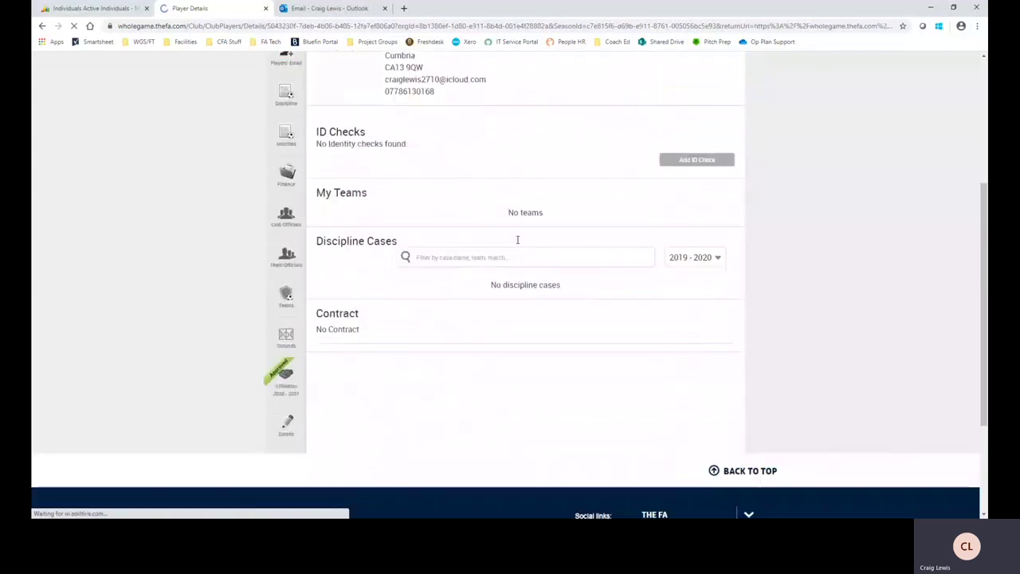
pyautogui.scroll(4, 518, 243)
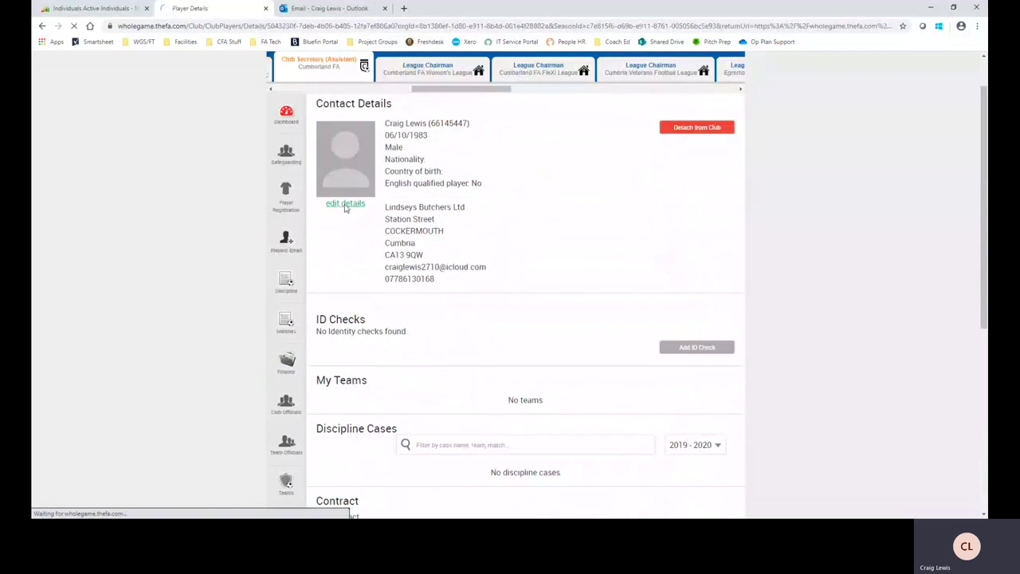
pyautogui.click(344, 204)
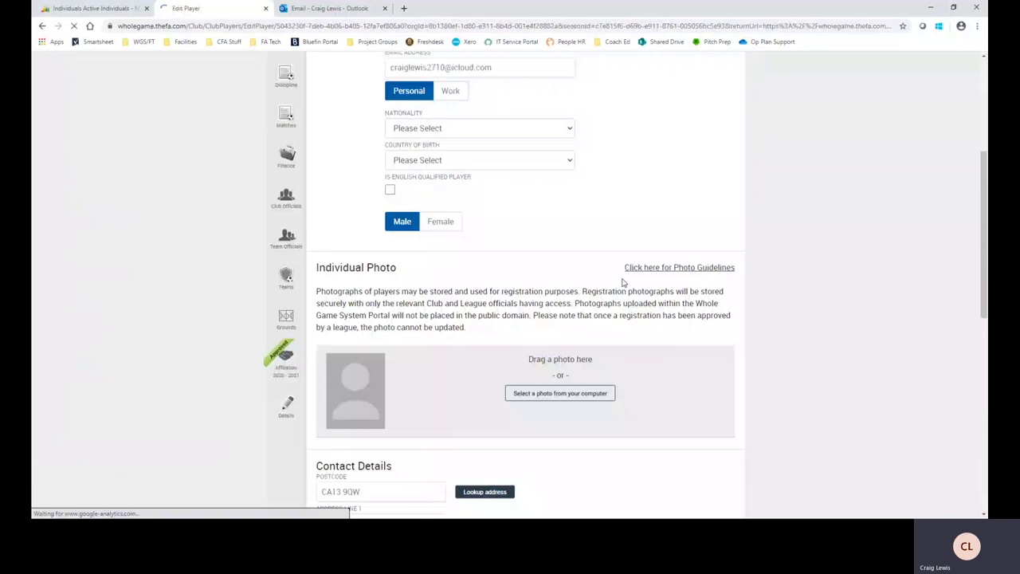
# Step: Show the passport-style photo guidelines from the Individual Photo section
pyautogui.scroll(-1, 464, 381)
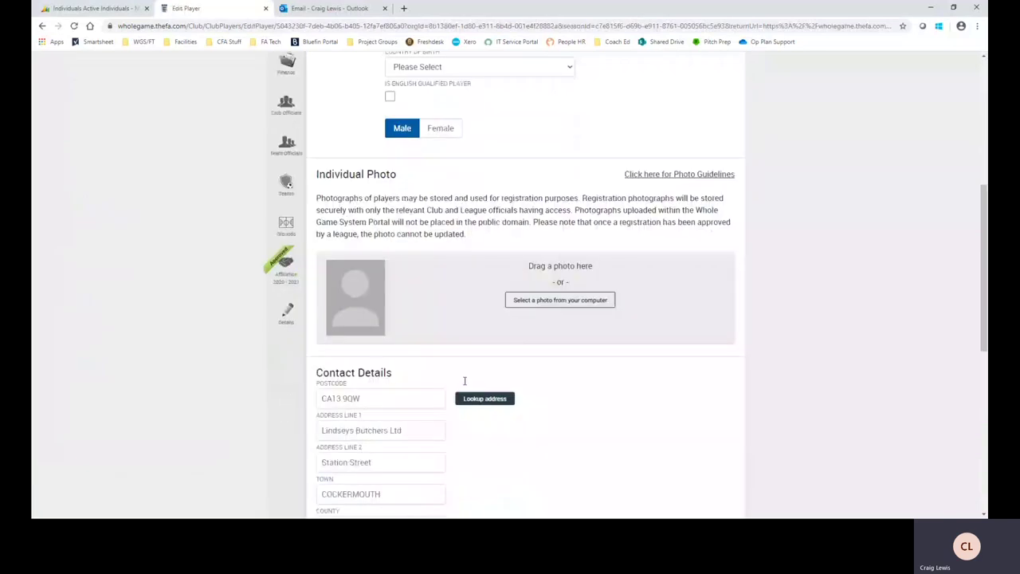
pyautogui.click(453, 302)
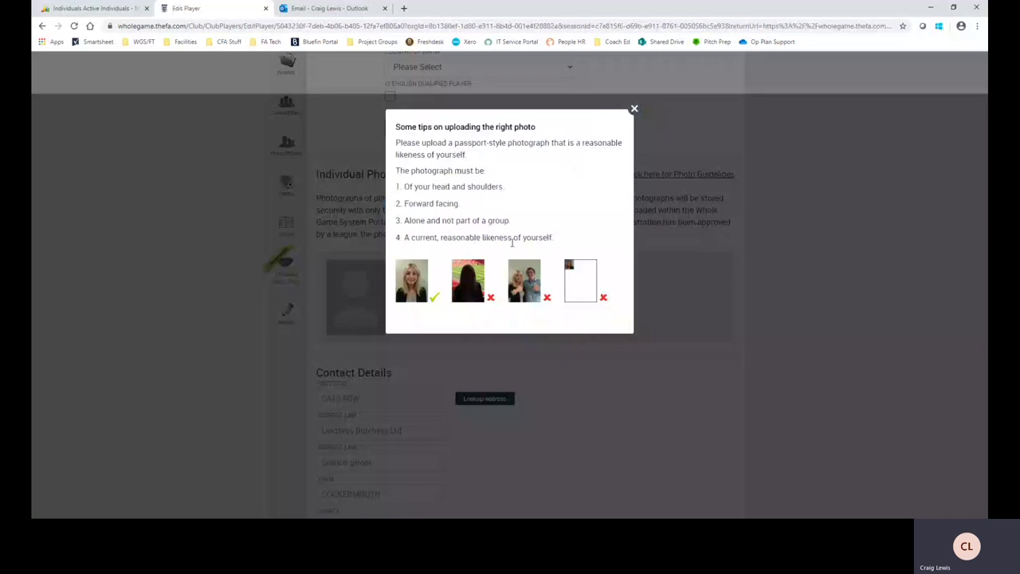
pyautogui.click(633, 109)
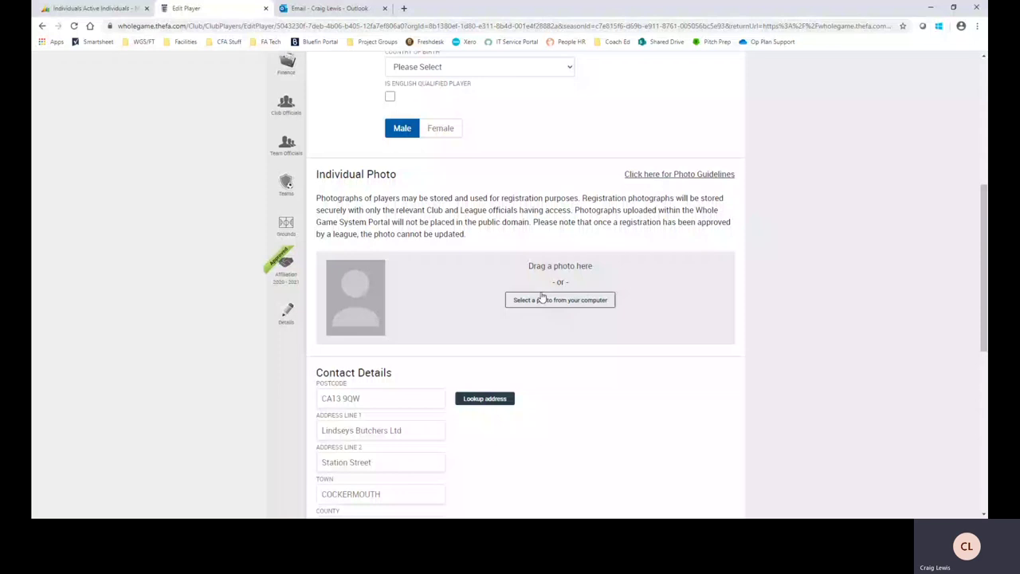
# Step: Bring up the computer's file picker from 'Select a photo from your computer'
pyautogui.click(541, 298)
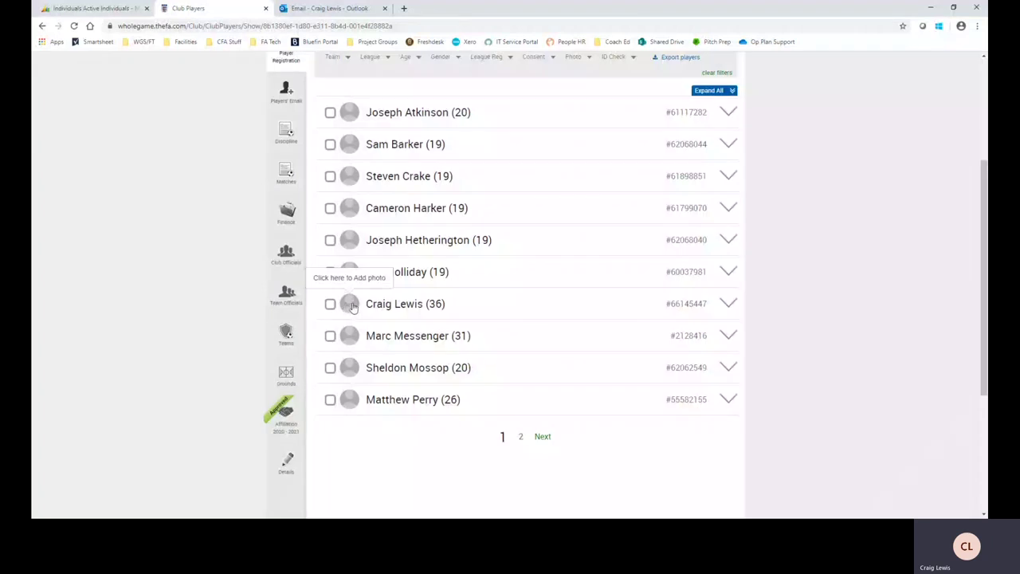
# Step: Start a photo upload from the add-photo icon beside the player aged 36
pyautogui.click(350, 305)
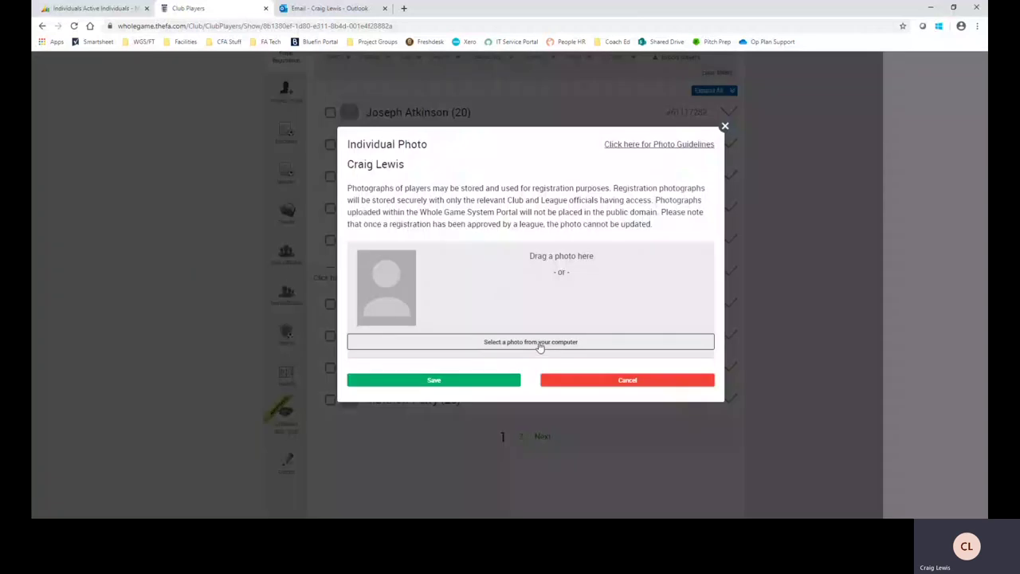
# Step: Load the child's photo, rotate it upright and position the portrait crop over the face
pyautogui.click(540, 342)
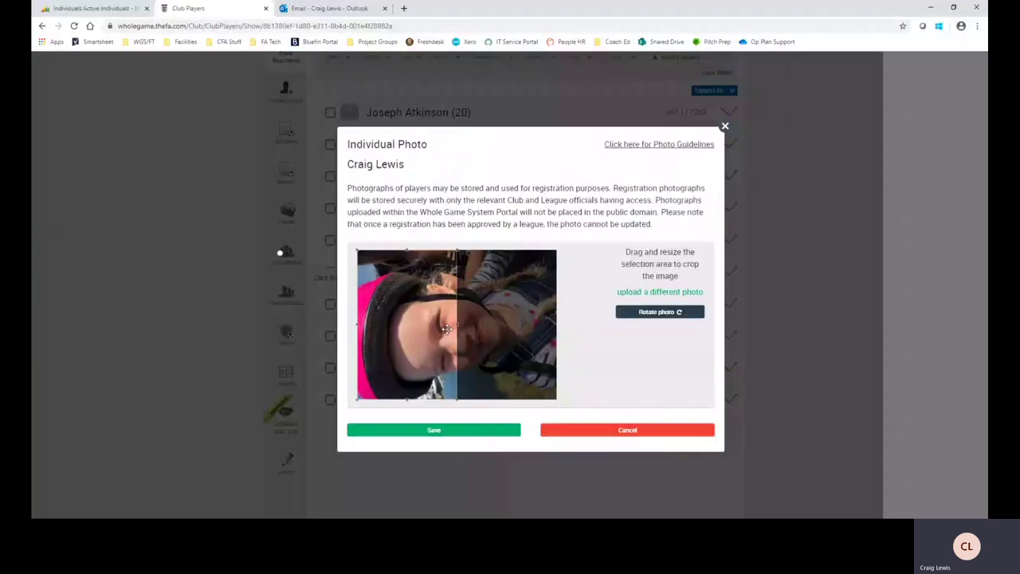
pyautogui.click(658, 312)
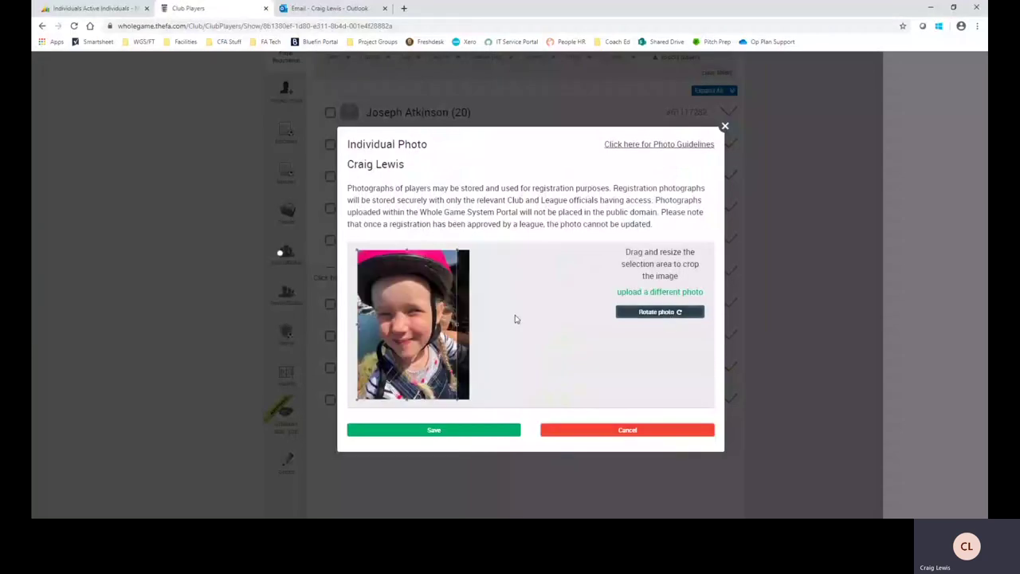
pyautogui.moveTo(443, 325); pyautogui.dragTo(435, 329)
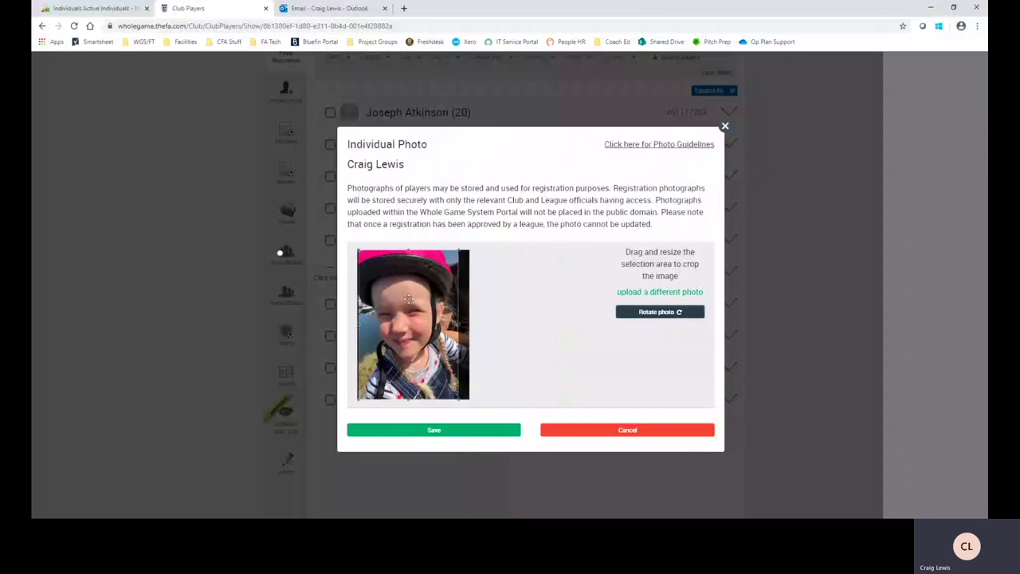
pyautogui.moveTo(407, 299); pyautogui.dragTo(455, 304)
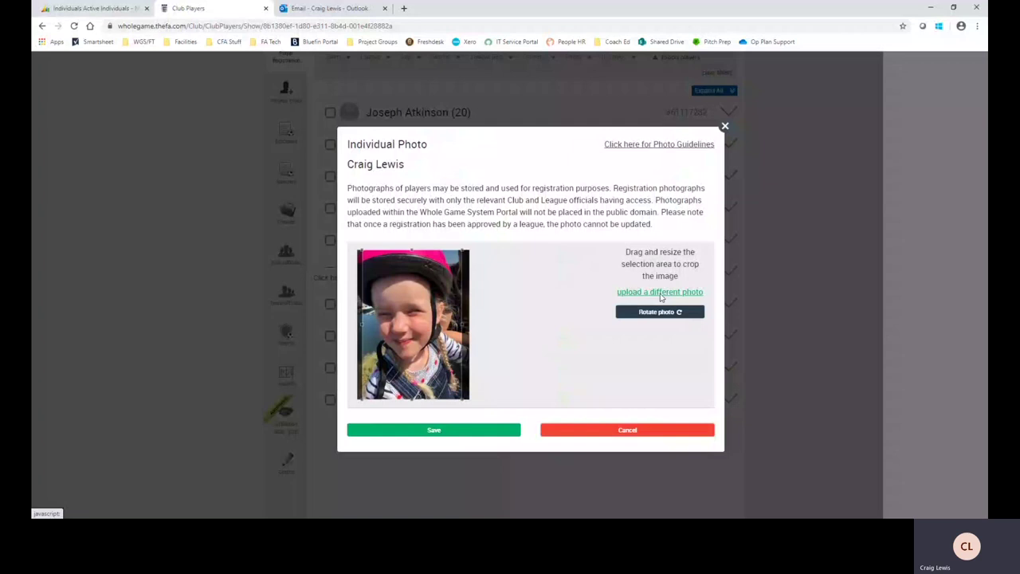
# Step: Keep the current photo instead of a different one and save the crop to the player aged 36
pyautogui.click(661, 292)
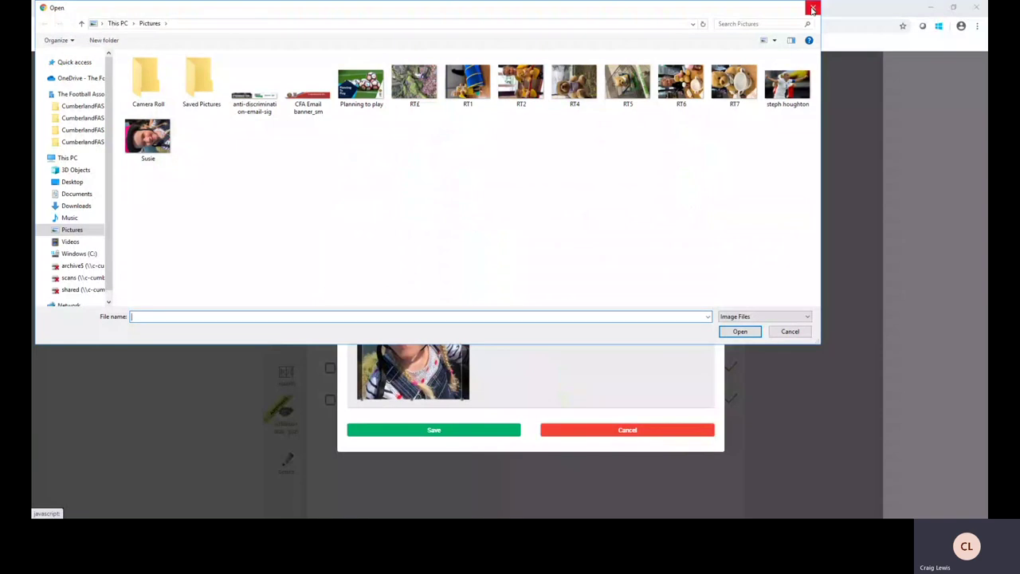
pyautogui.click(812, 8)
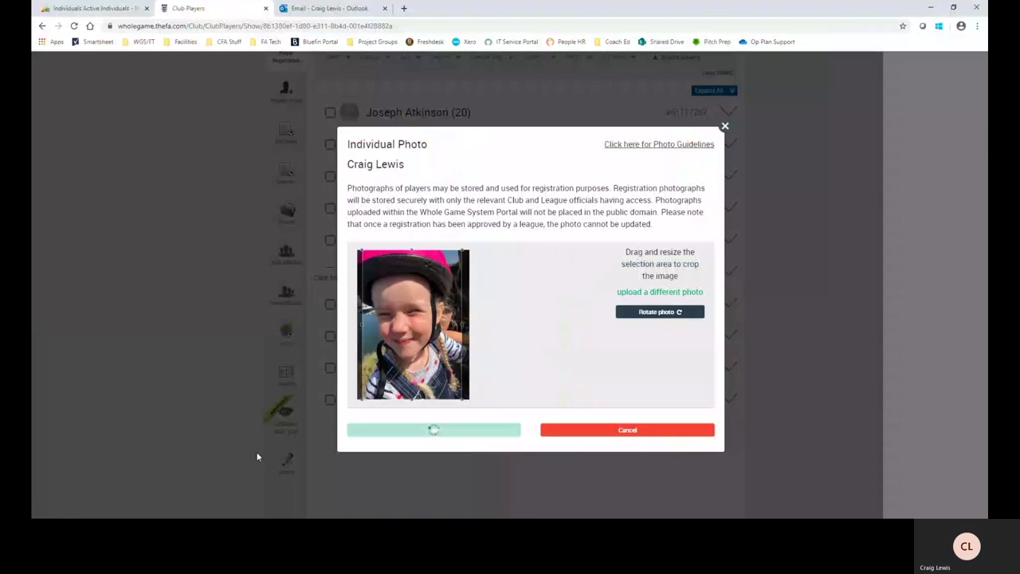
pyautogui.click(432, 429)
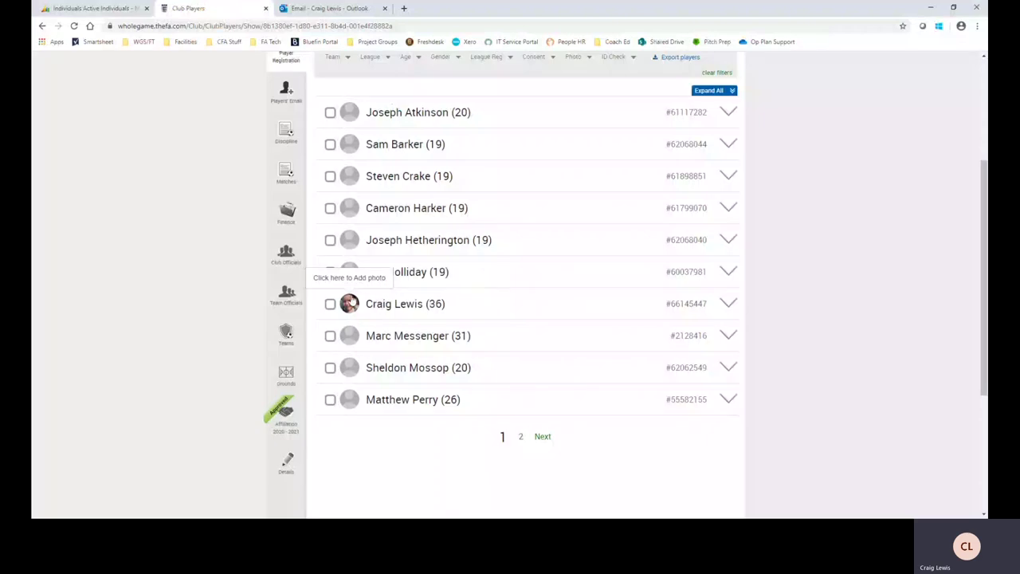
pyautogui.click(405, 304)
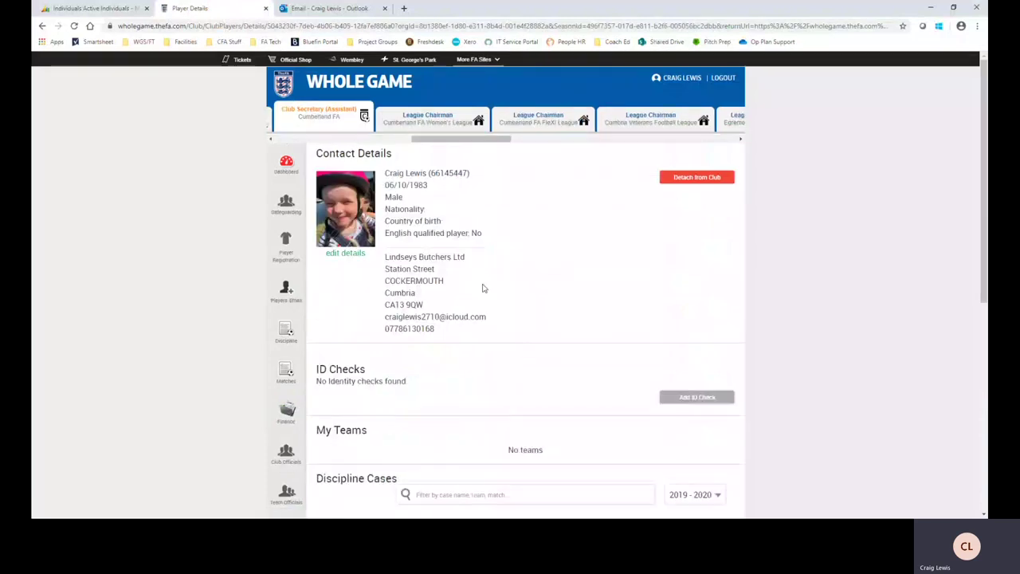
pyautogui.scroll(-2, 493, 279)
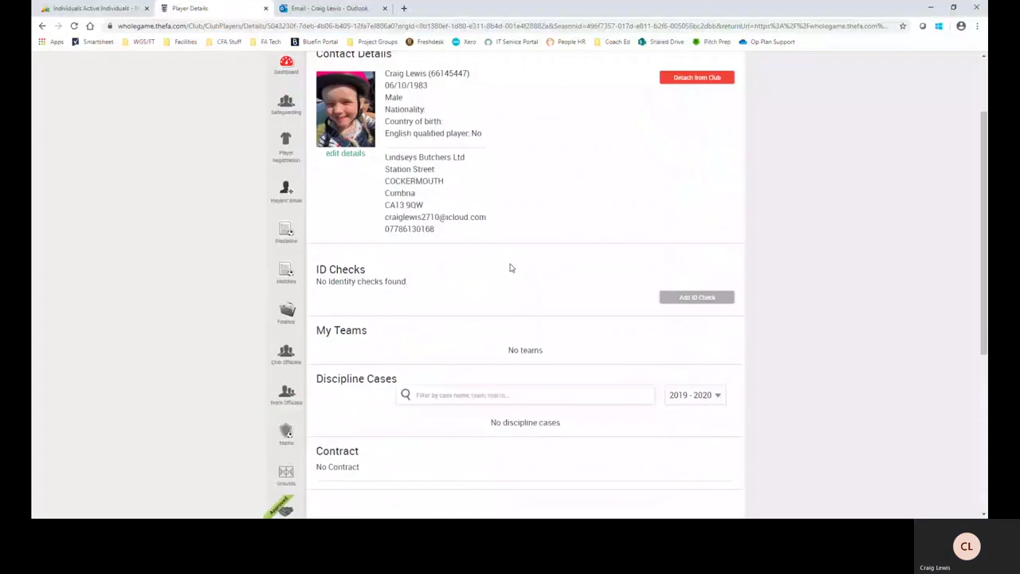
pyautogui.scroll(-2, 510, 268)
pyautogui.scroll(4, 508, 278)
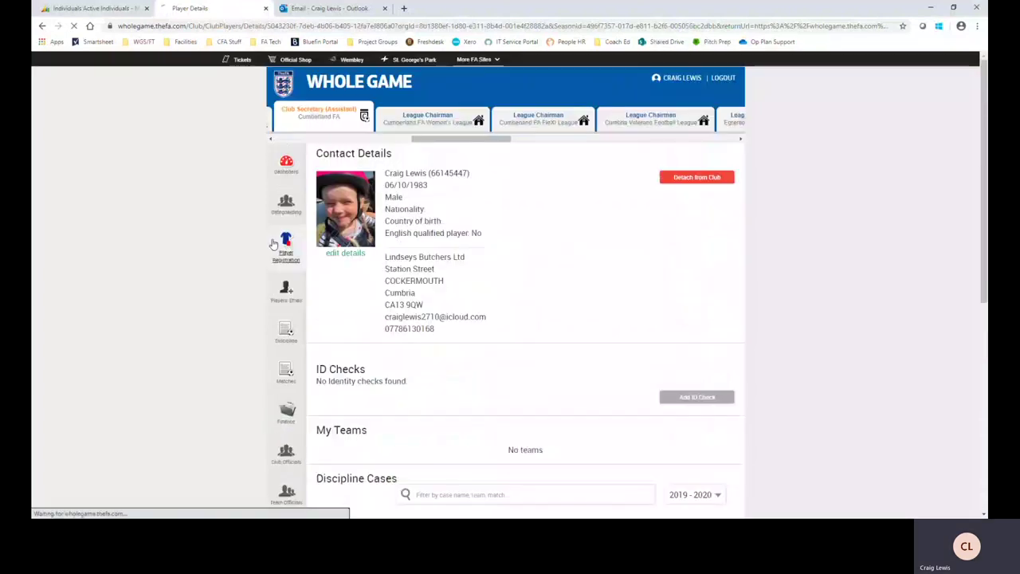
pyautogui.click(285, 243)
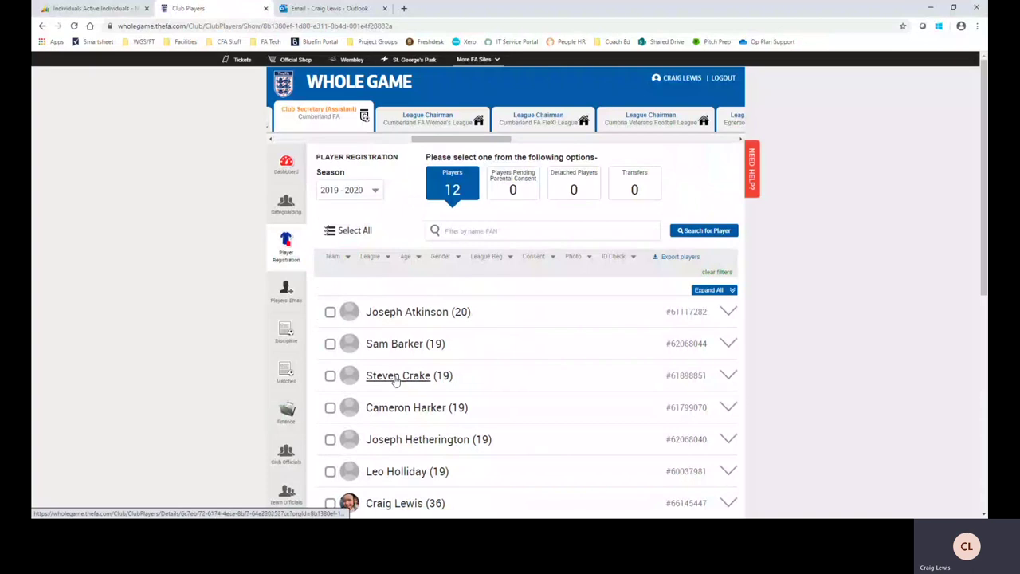
pyautogui.scroll(-1, 394, 381)
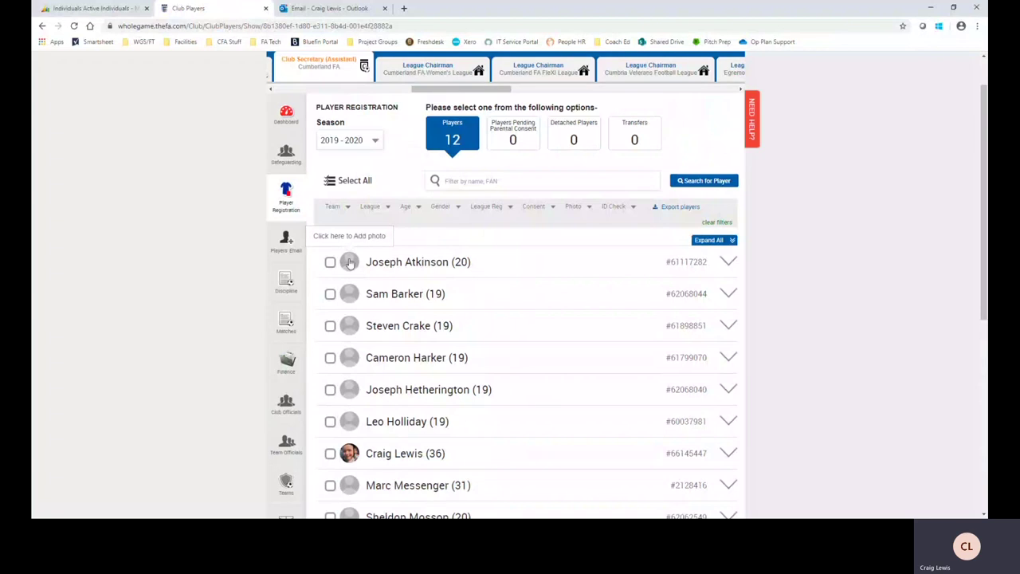
pyautogui.click(349, 262)
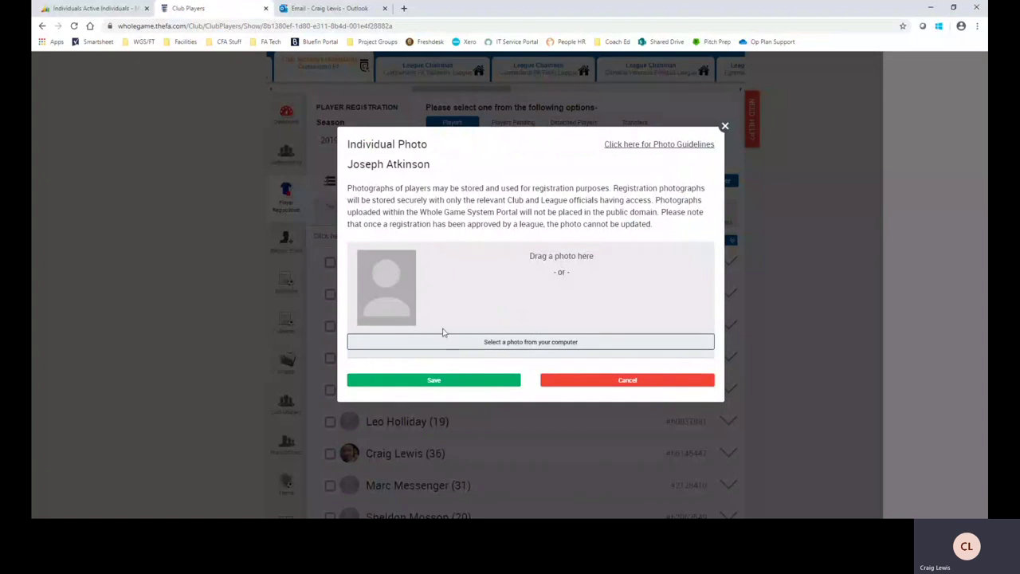
pyautogui.click(725, 128)
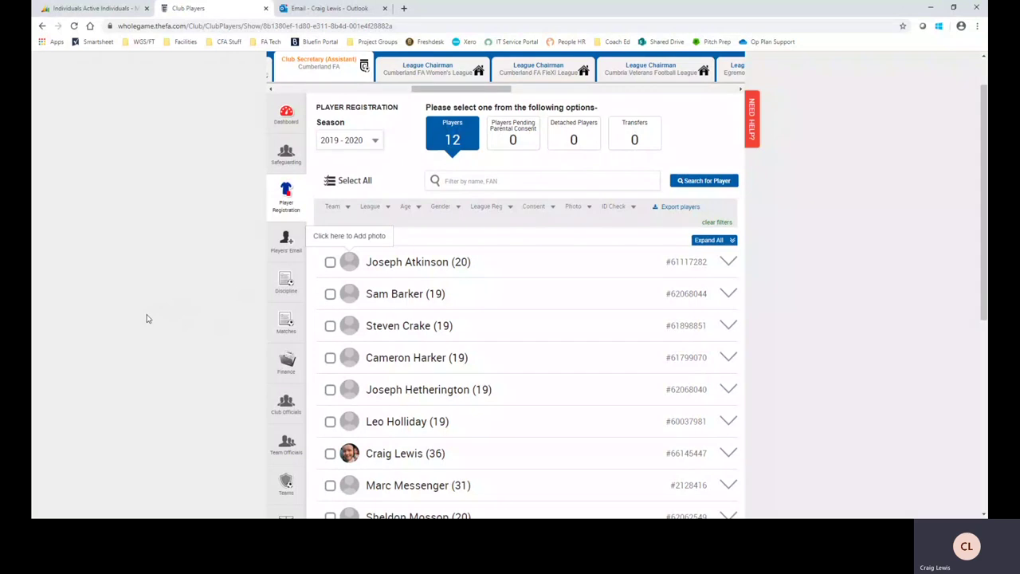
pyautogui.scroll(-1, 163, 324)
pyautogui.scroll(1, 168, 327)
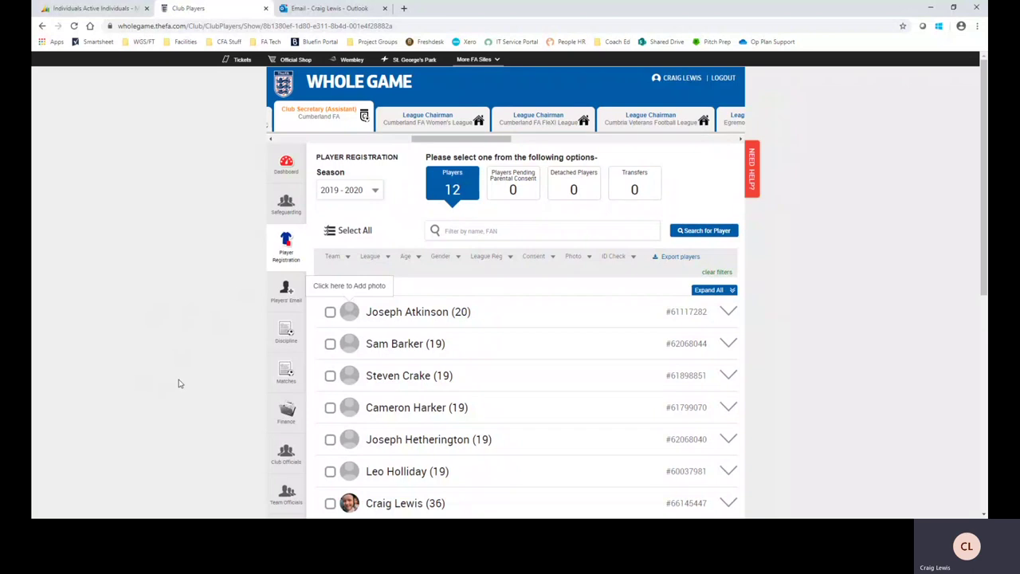
pyautogui.scroll(-1, 346, 478)
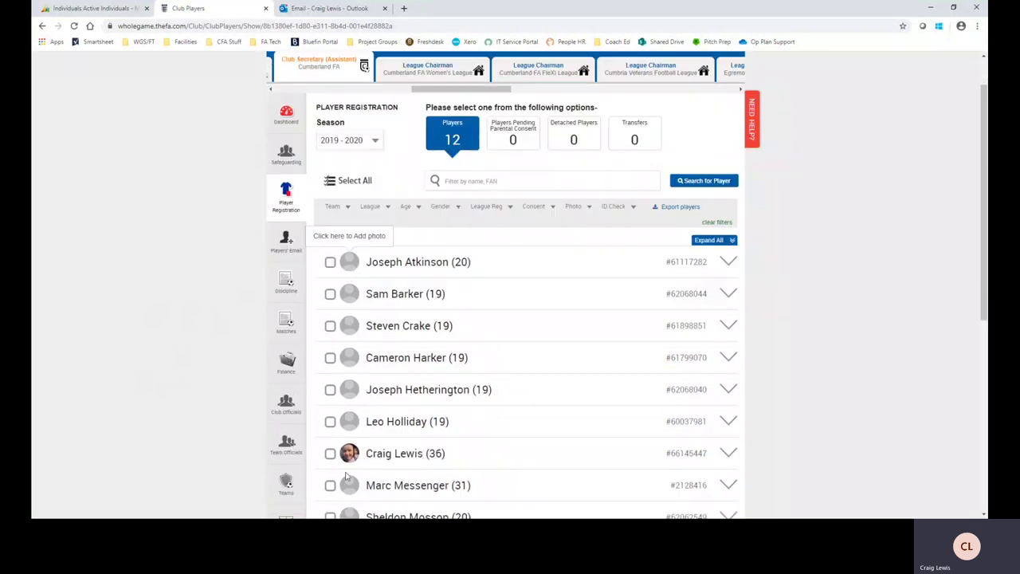